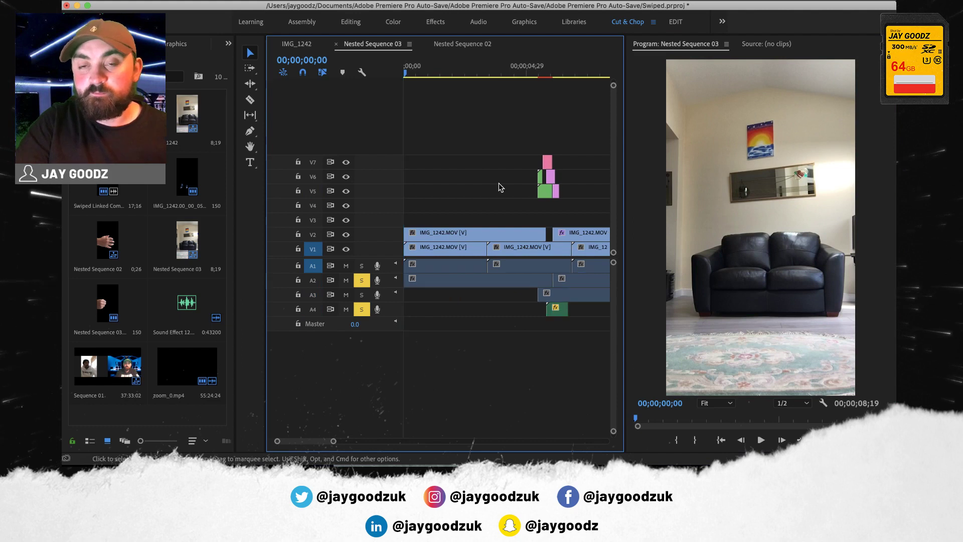
# Step: Hide video tracks V2, V5, V6 and V7 to view the base footage alone, and show them again
pyautogui.scroll(5, 466, 188)
pyautogui.scroll(-4, 470, 191)
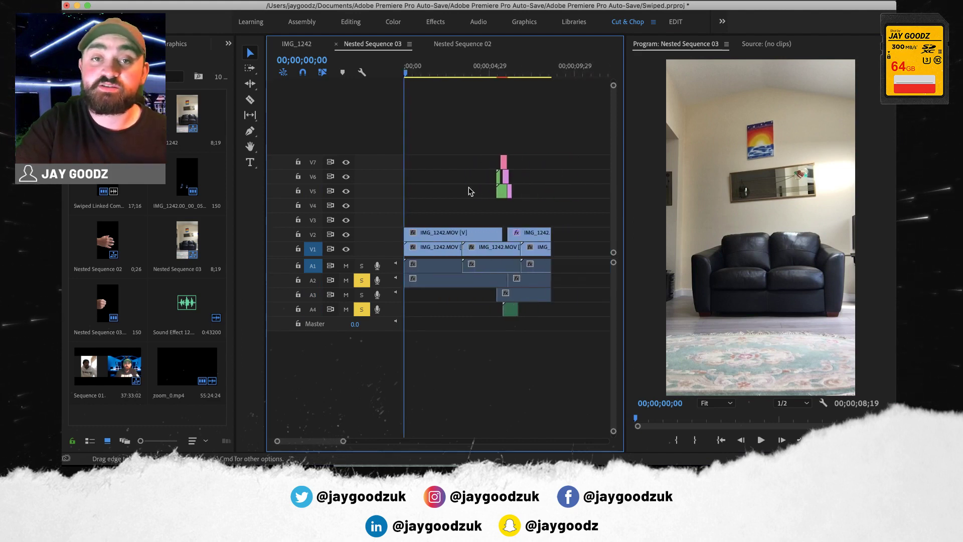
pyautogui.click(345, 234)
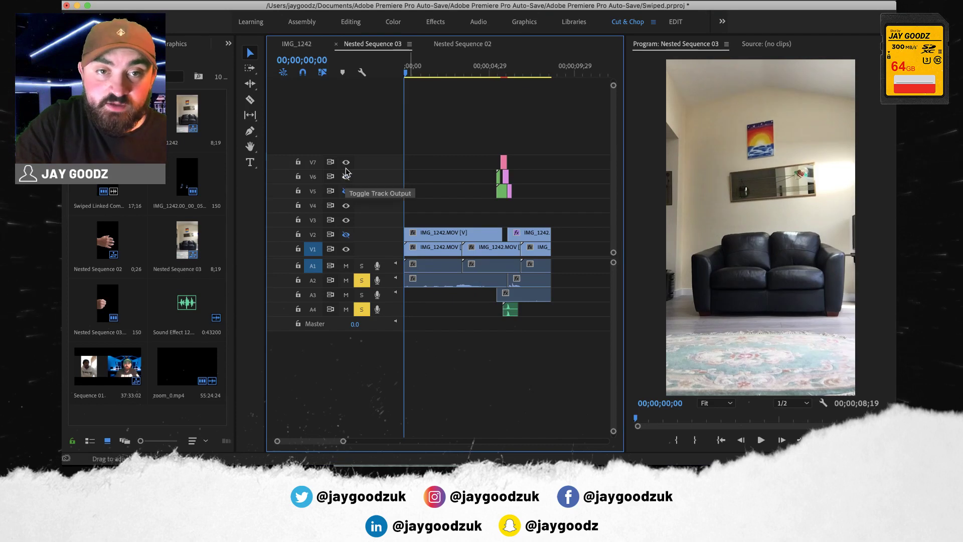
pyautogui.moveTo(435, 76); pyautogui.dragTo(401, 80)
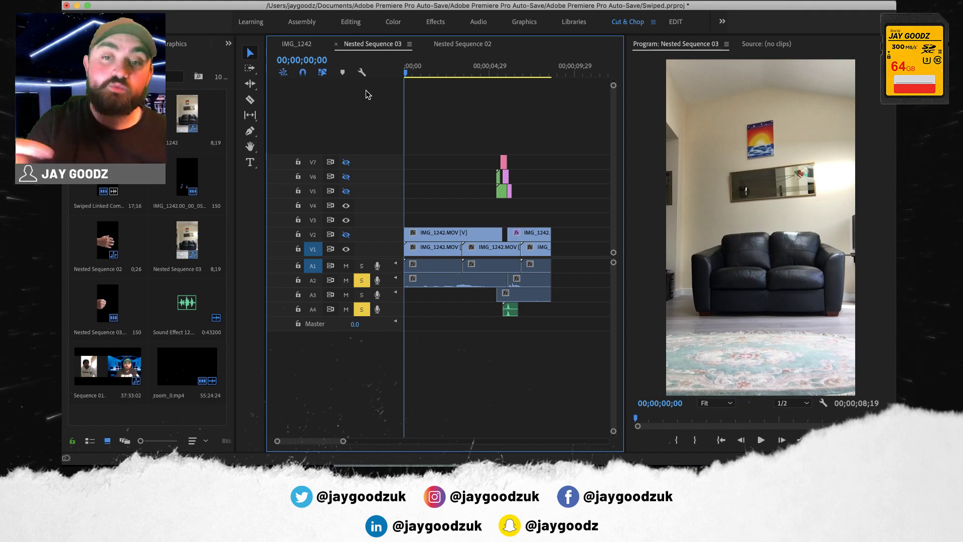
pyautogui.click(345, 235)
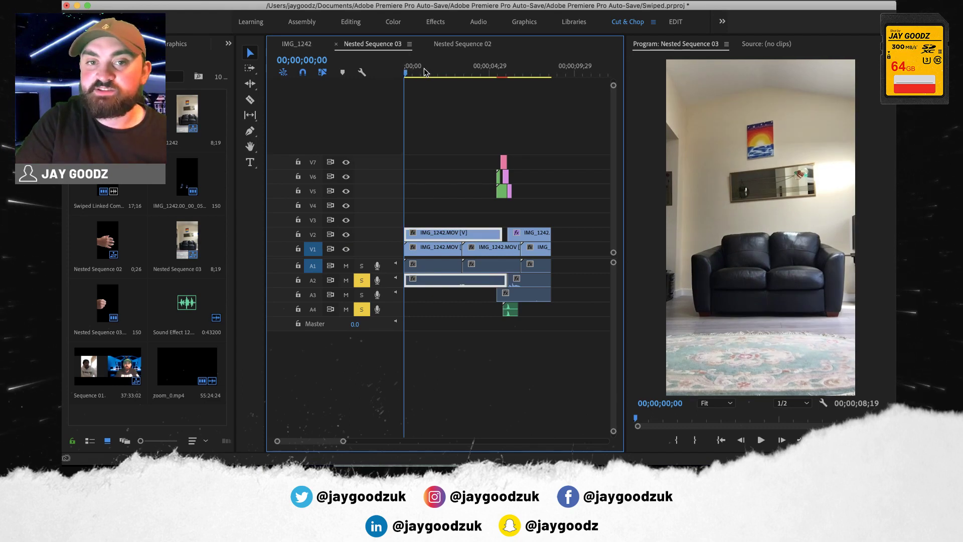
# Step: Review the hand's entrance between 00;00;05;13 and 00;00;05;22 against the stacked clips, including Swiped Linked Comp 01 on V7
pyautogui.moveTo(409, 70); pyautogui.dragTo(499, 75)
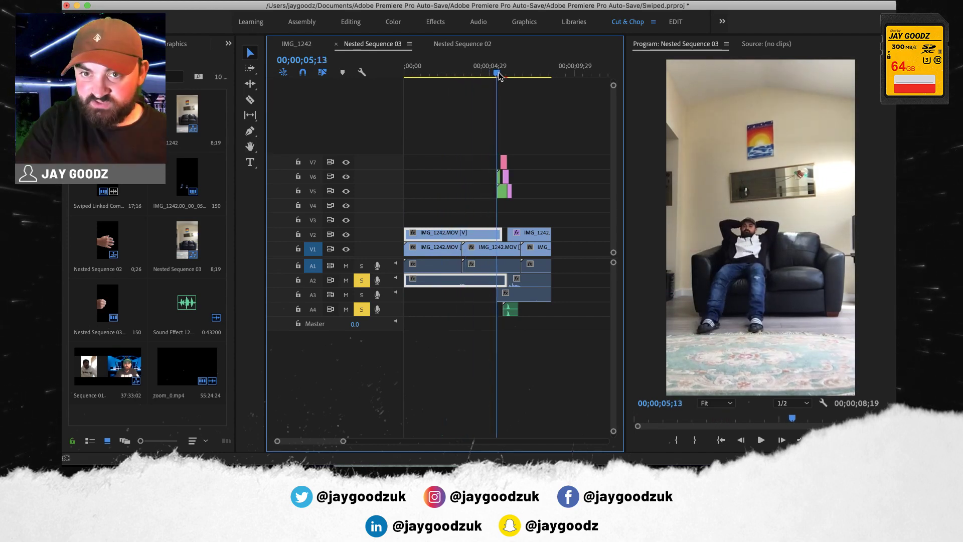
pyautogui.scroll(8, 499, 172)
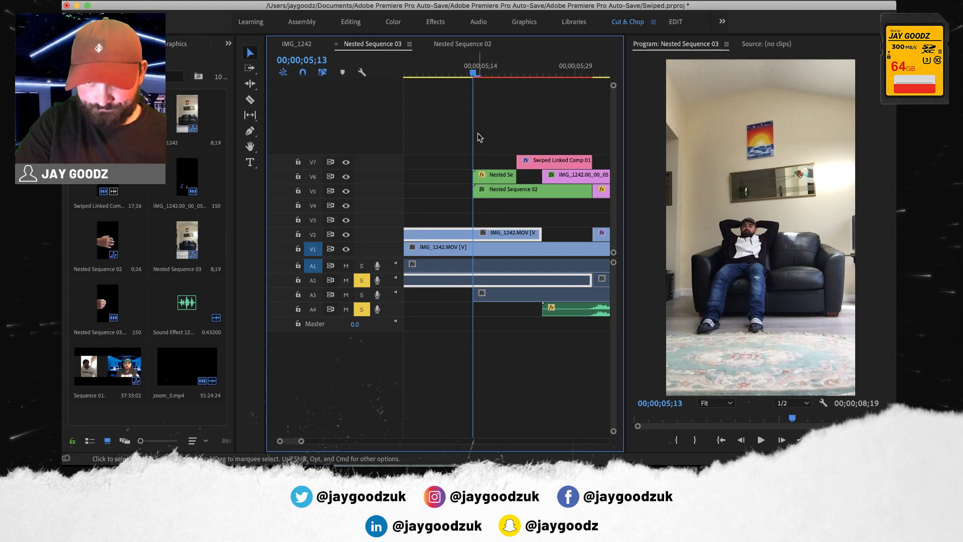
pyautogui.moveTo(480, 67); pyautogui.dragTo(520, 70)
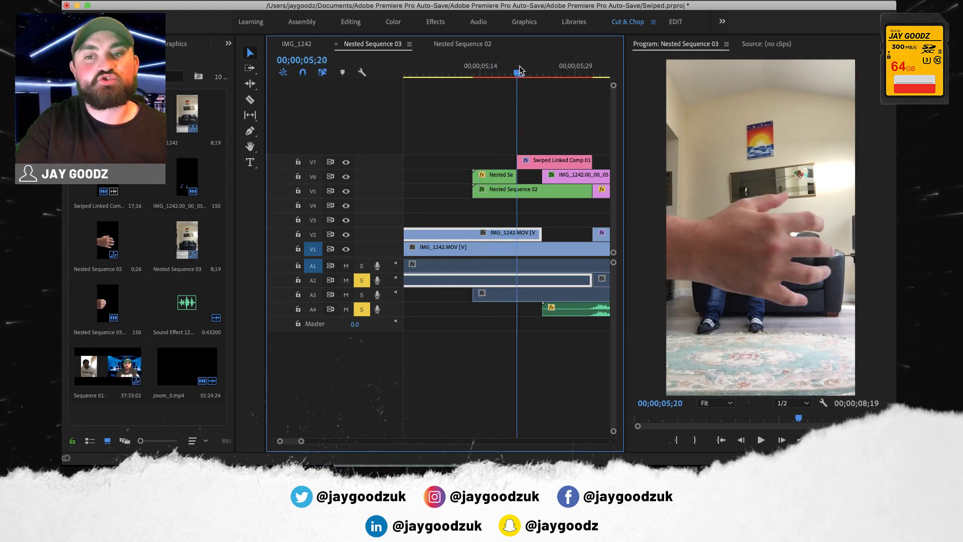
pyautogui.hscroll(3, 481, 149)
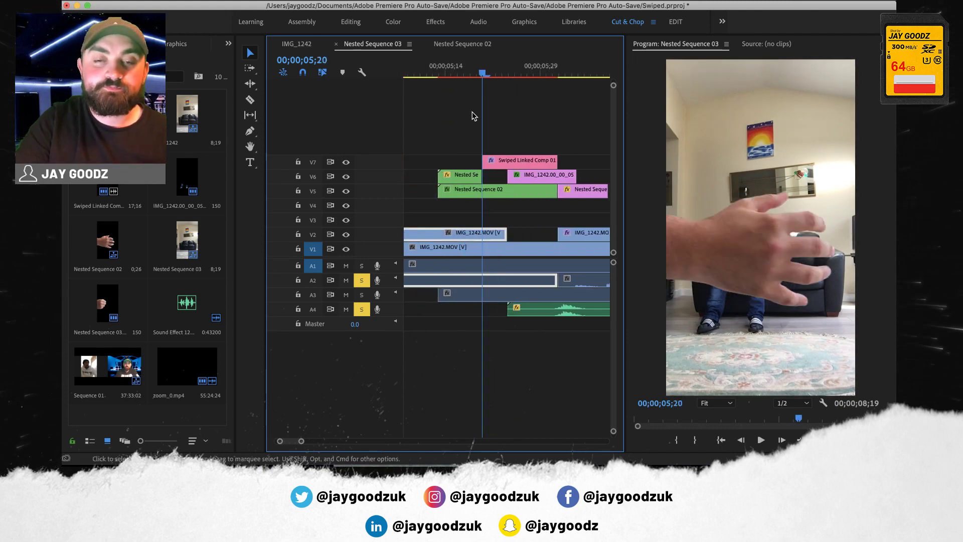
pyautogui.moveTo(490, 79); pyautogui.dragTo(501, 76)
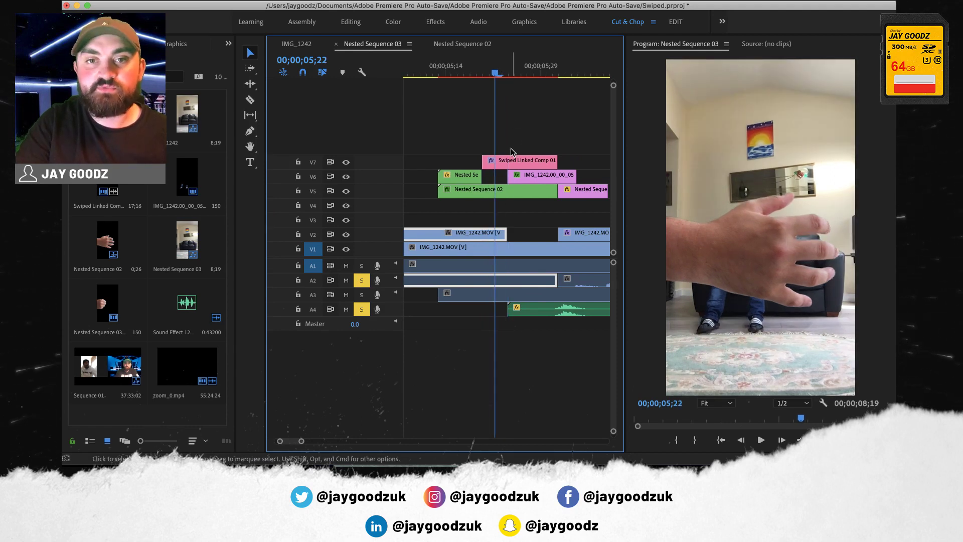
pyautogui.click(519, 160)
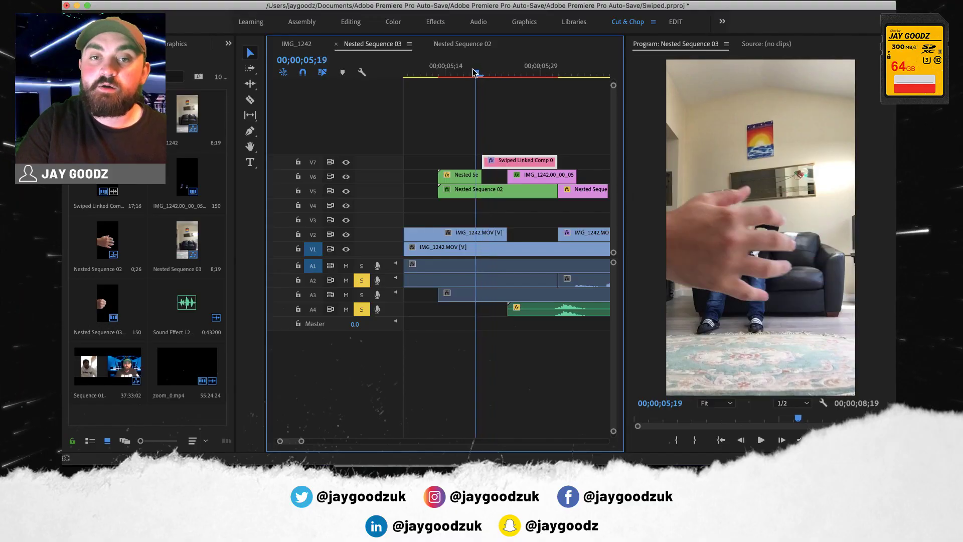
pyautogui.moveTo(475, 72); pyautogui.dragTo(456, 73)
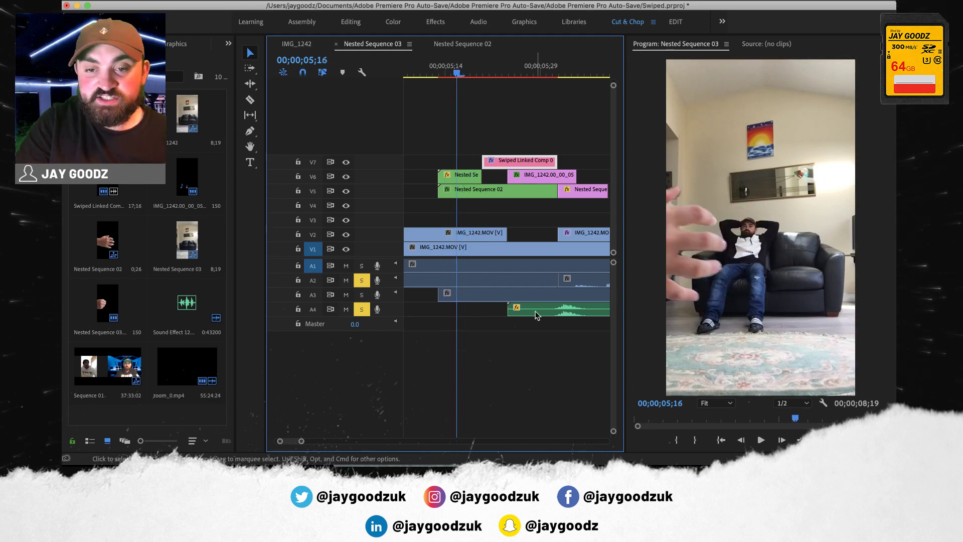
# Step: Open Nested Sequence 02 to examine its cut-out hand frames, and return to Nested Sequence 03
pyautogui.doubleClick(470, 191)
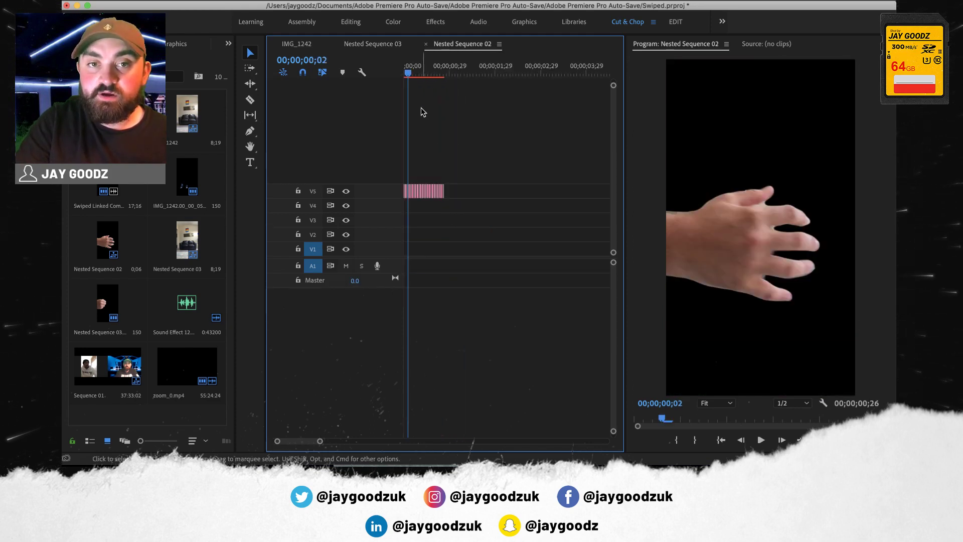
pyautogui.moveTo(408, 69)
pyautogui.mouseDown()
pyautogui.moveTo(456, 71)
pyautogui.moveTo(386, 65)
pyautogui.moveTo(422, 66)
pyautogui.moveTo(407, 66)
pyautogui.mouseUp()
pyautogui.click(391, 44)
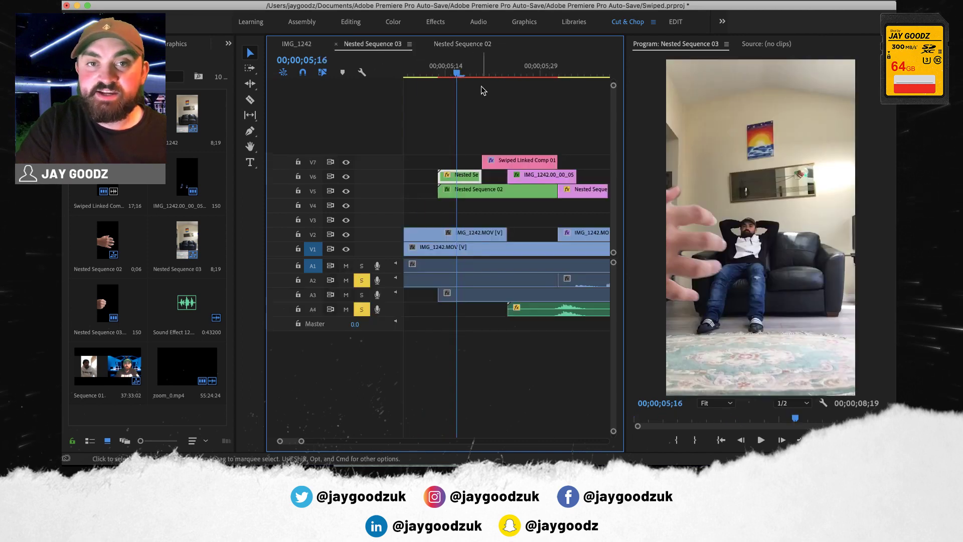
# Step: Examine the motion keyframes of the short nested hand clip on V6 between 00;00;05;15 and 00;00;05;17
pyautogui.click(452, 65)
pyautogui.click(167, 45)
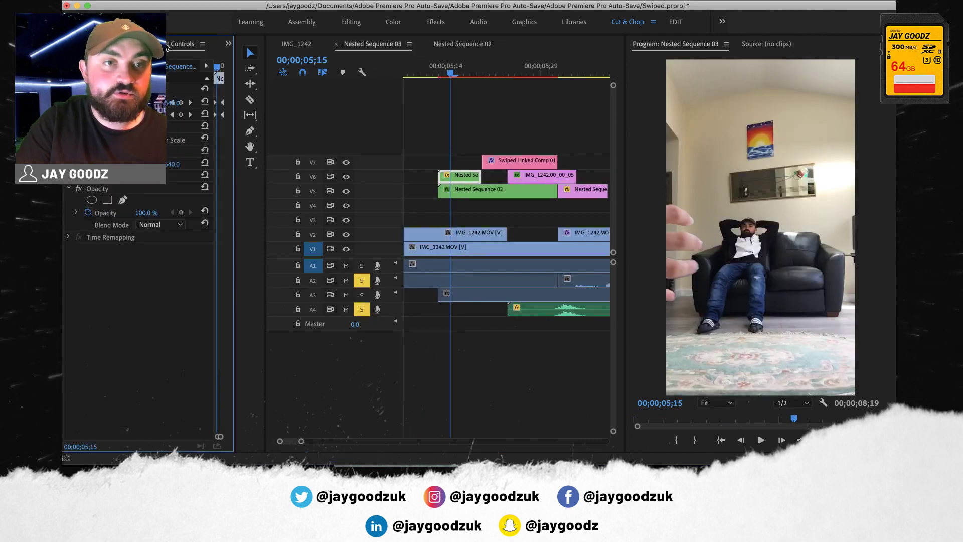
pyautogui.moveTo(234, 115); pyautogui.dragTo(299, 115)
pyautogui.moveTo(266, 63)
pyautogui.mouseDown()
pyautogui.moveTo(255, 63)
pyautogui.moveTo(283, 68)
pyautogui.moveTo(256, 68)
pyautogui.moveTo(273, 74)
pyautogui.mouseUp()
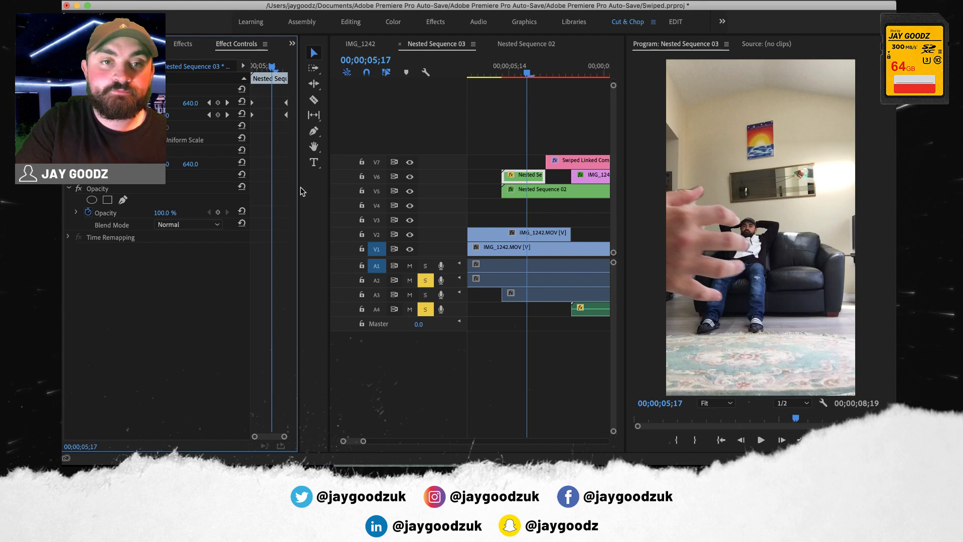
pyautogui.moveTo(323, 190); pyautogui.dragTo(258, 191)
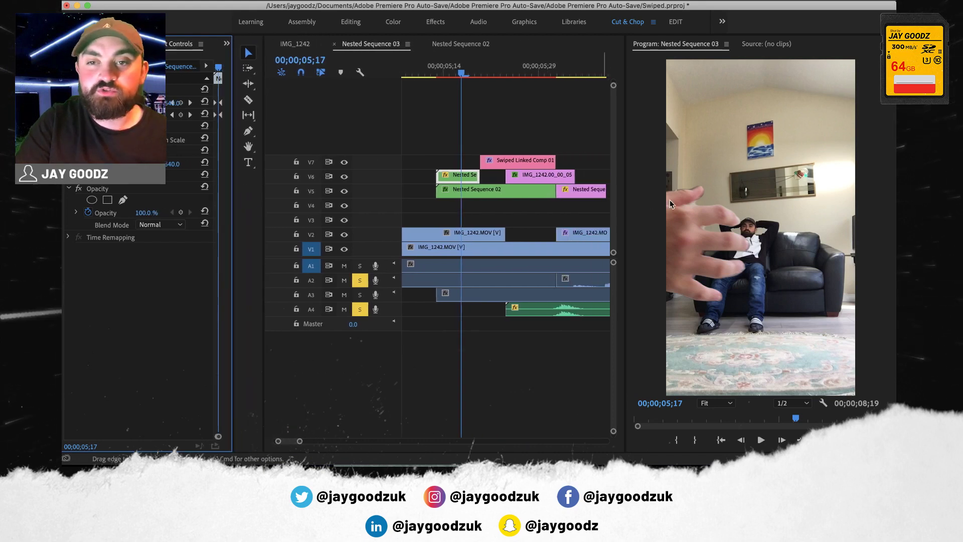
# Step: Review the hand grabbing the seated man, moving through the frames up to 00;00;05;26
pyautogui.moveTo(461, 69)
pyautogui.mouseDown()
pyautogui.moveTo(480, 68)
pyautogui.moveTo(470, 68)
pyautogui.mouseUp()
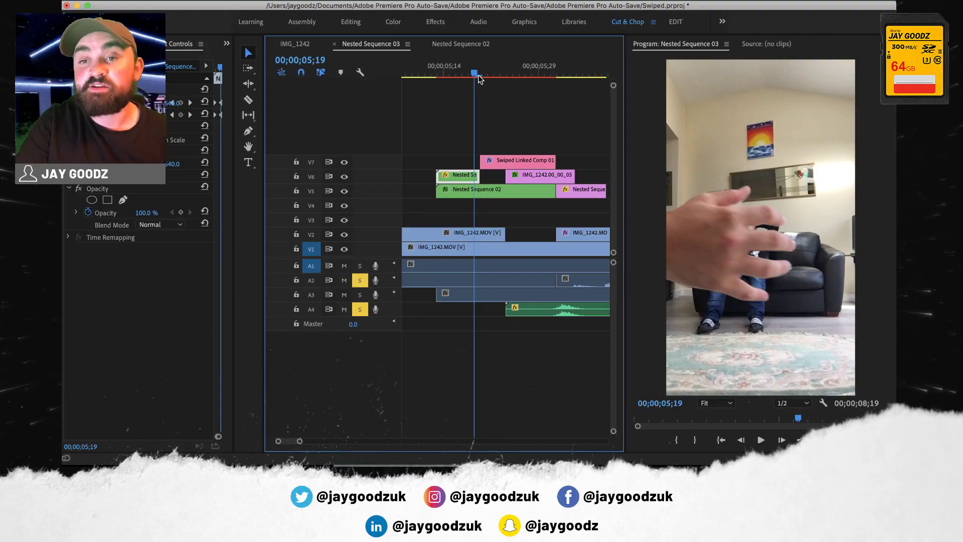
pyautogui.moveTo(477, 74); pyautogui.dragTo(506, 76)
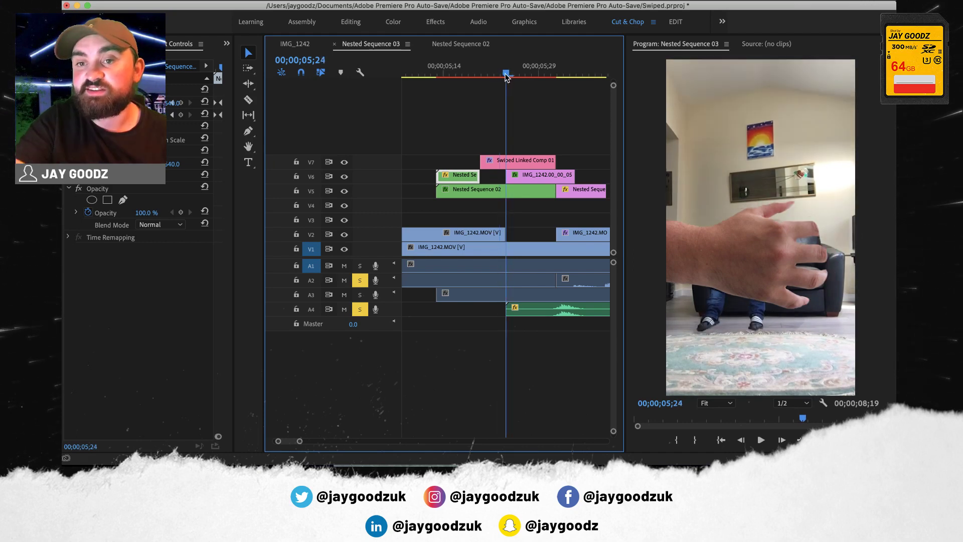
pyautogui.moveTo(506, 74); pyautogui.dragTo(516, 72)
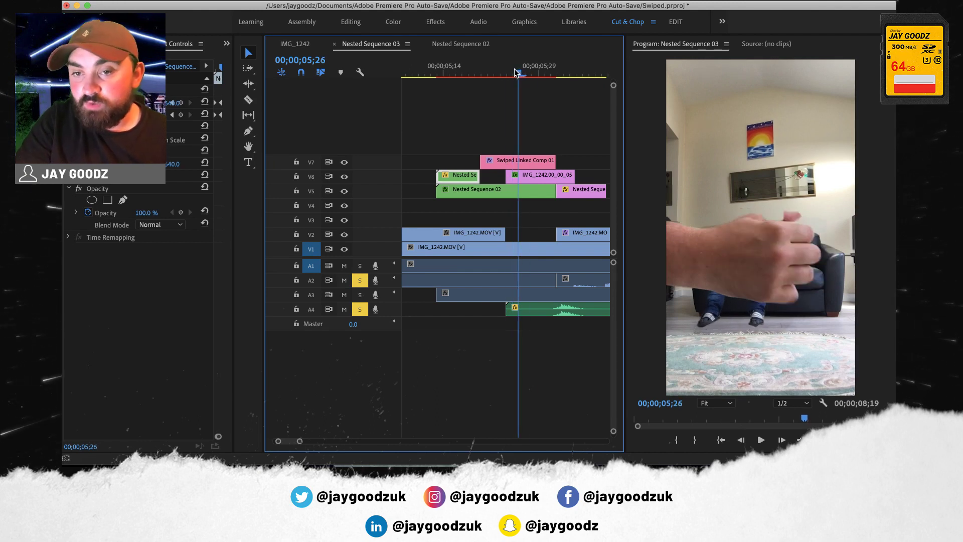
# Step: Inspect the cut-out legs still on V6 in the source view and examine its Directional Blur settings
pyautogui.click(525, 180)
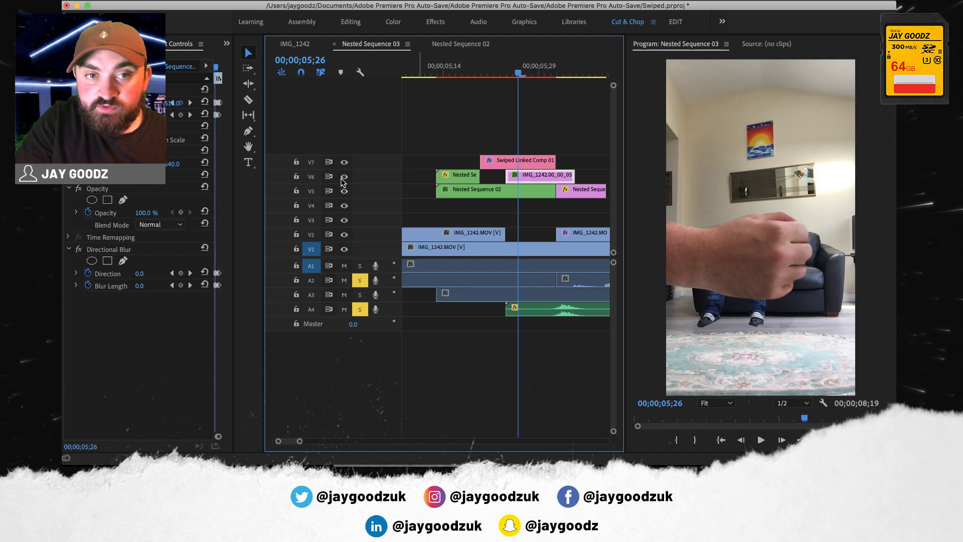
pyautogui.doubleClick(546, 176)
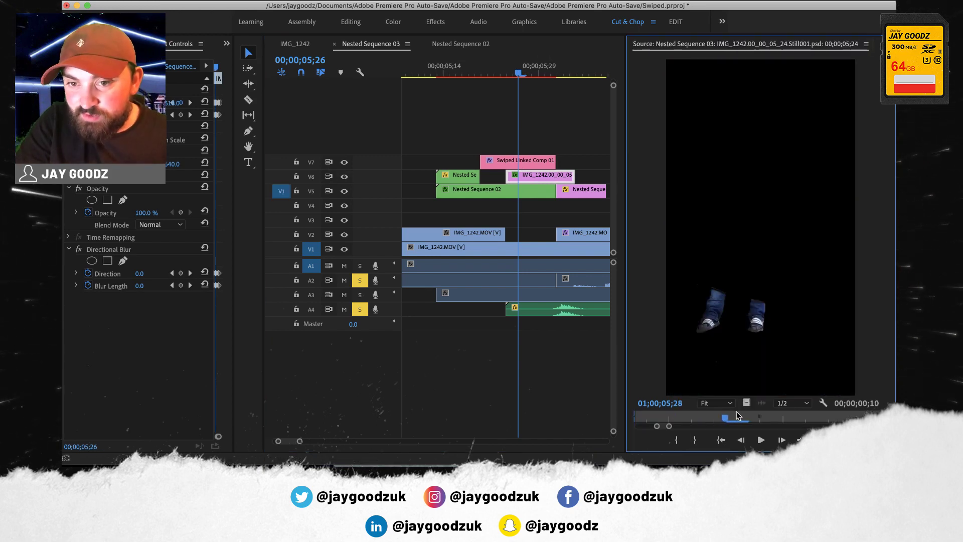
pyautogui.click(529, 224)
pyautogui.moveTo(522, 71); pyautogui.dragTo(521, 94)
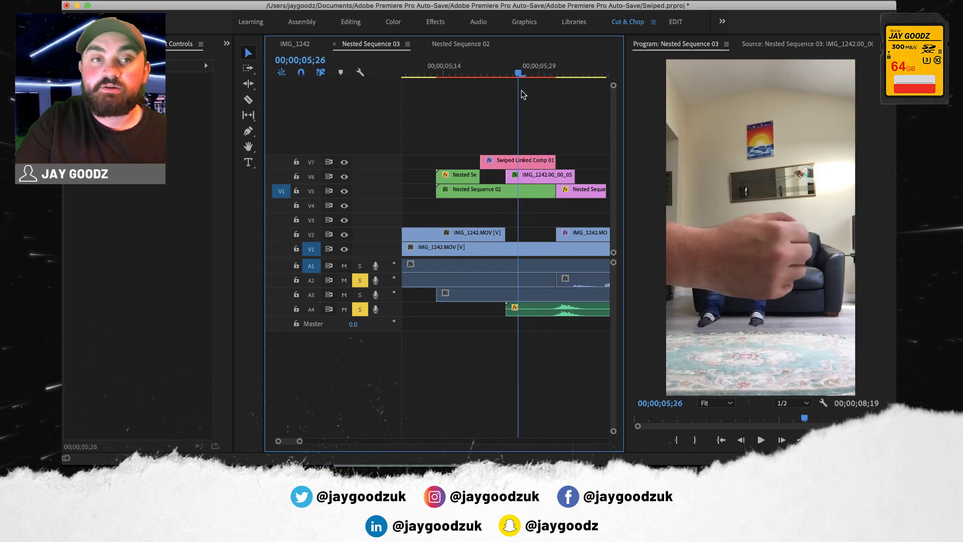
pyautogui.click(539, 175)
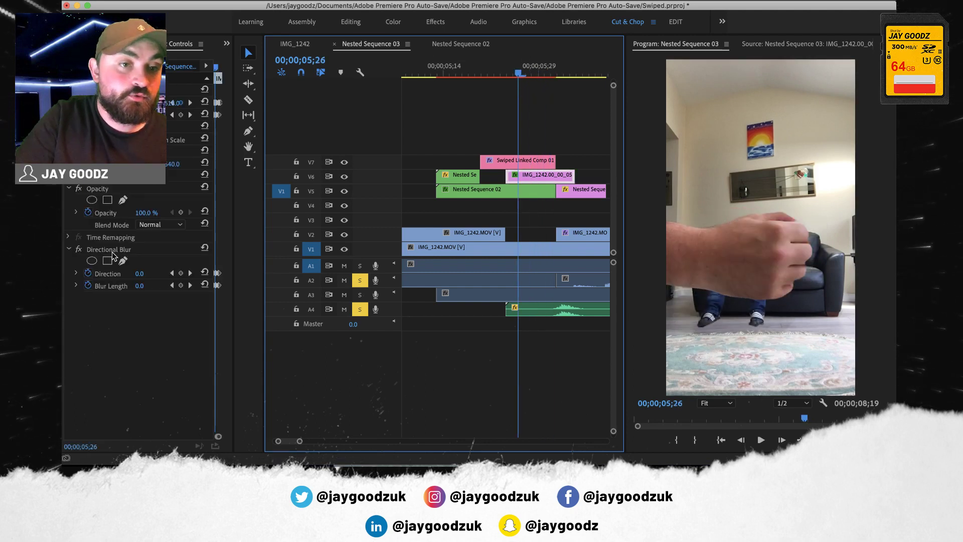
# Step: Hide the upper video layers and V2 to isolate the overlay clip on V5, and show V6 again at 00;00;05;16
pyautogui.moveTo(517, 69); pyautogui.dragTo(464, 81)
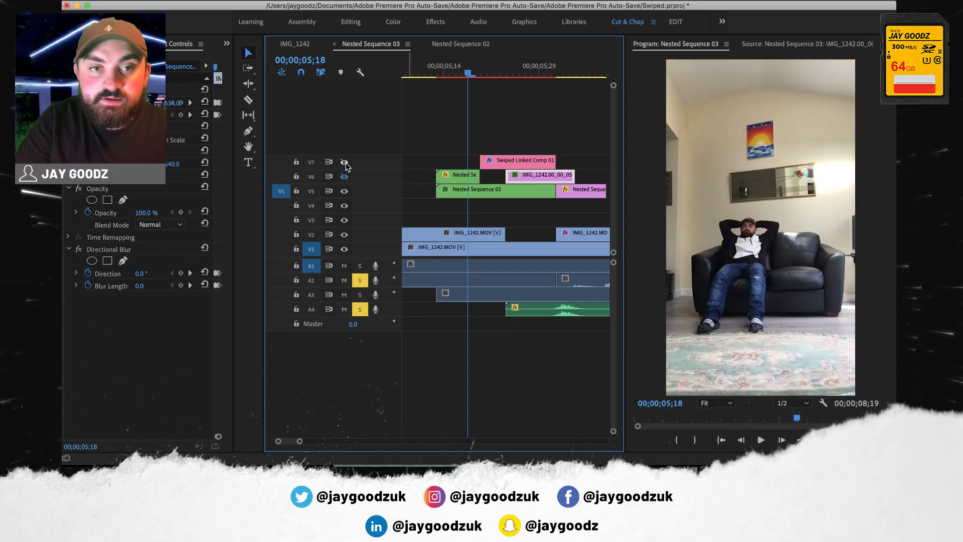
pyautogui.click(344, 162)
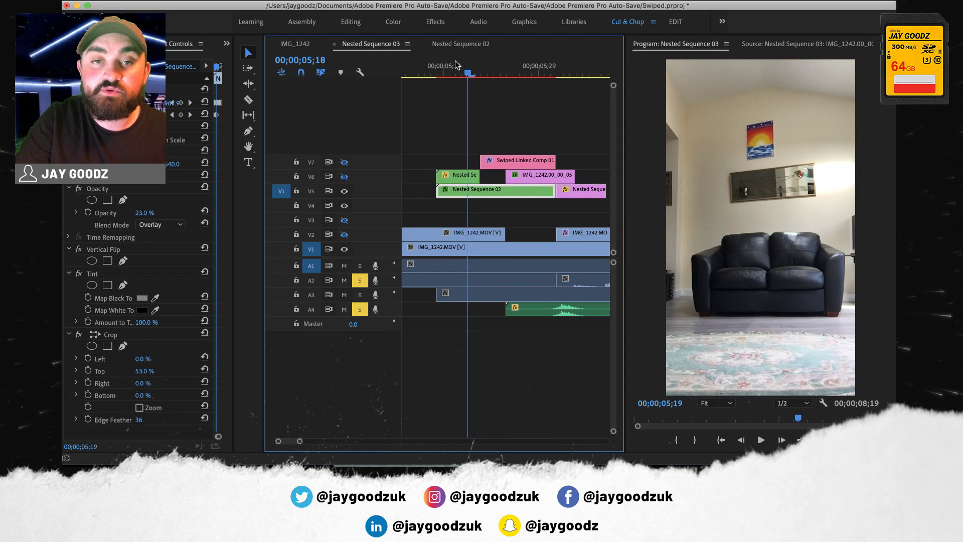
pyautogui.moveTo(456, 65)
pyautogui.mouseDown()
pyautogui.moveTo(443, 67)
pyautogui.moveTo(455, 68)
pyautogui.mouseUp()
pyautogui.click(345, 176)
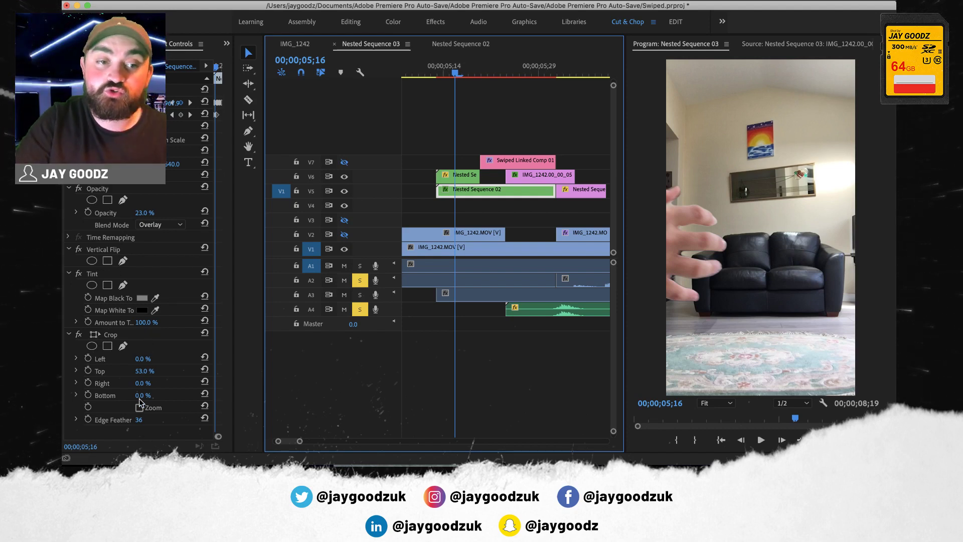
# Step: Examine the Crop and Tint effects on the V5 Nested Sequence 02 clip while reviewing the hand's movement over the floor
pyautogui.click(150, 334)
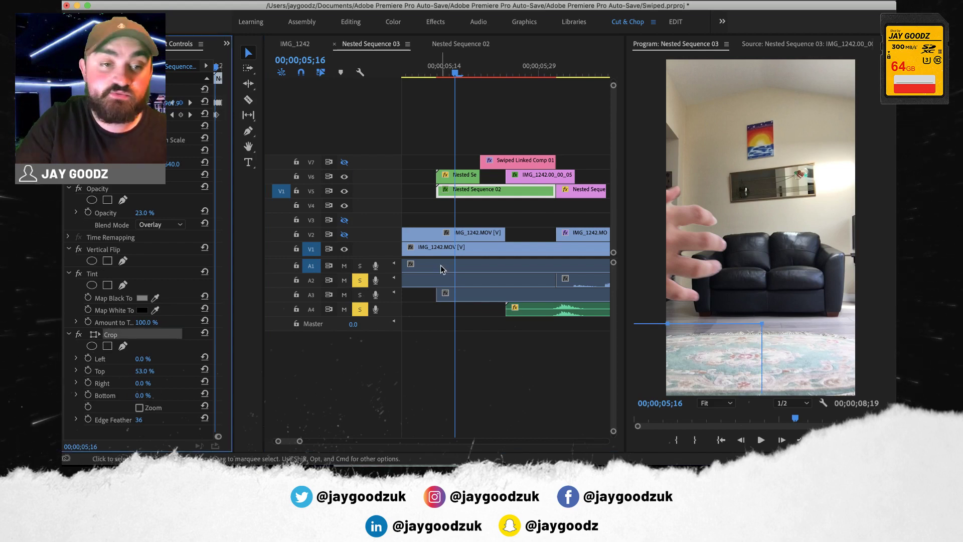
pyautogui.click(91, 275)
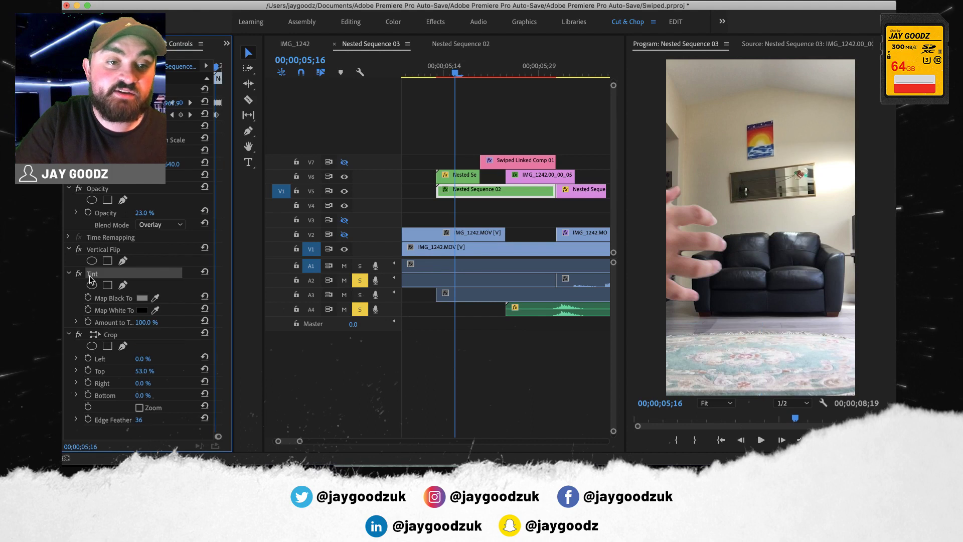
pyautogui.click(454, 70)
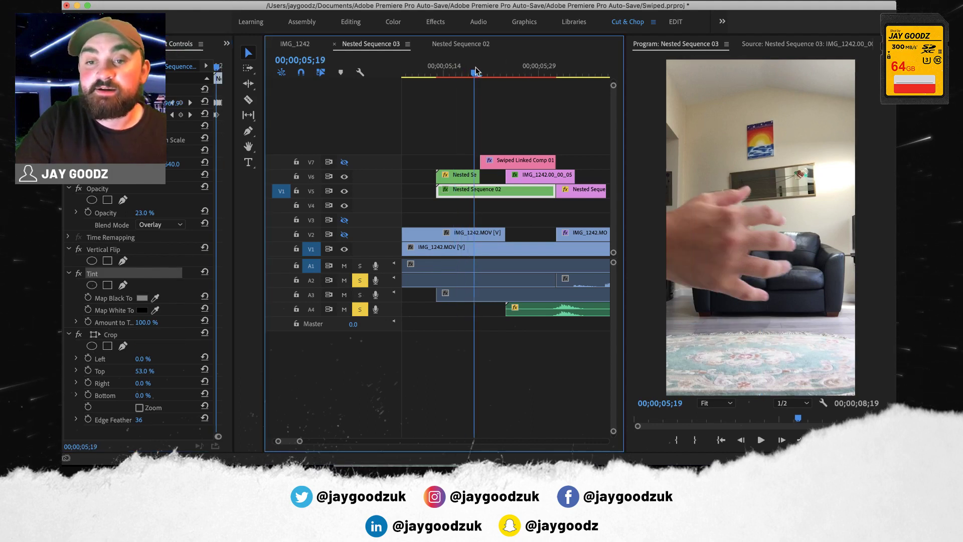
pyautogui.moveTo(456, 73)
pyautogui.mouseDown()
pyautogui.moveTo(474, 74)
pyautogui.moveTo(462, 76)
pyautogui.mouseUp()
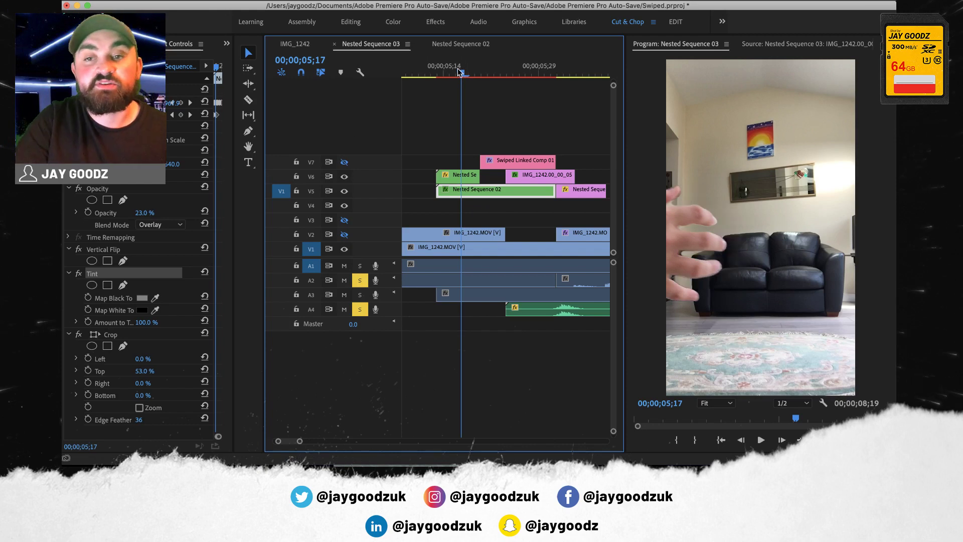
pyautogui.moveTo(458, 73)
pyautogui.mouseDown()
pyautogui.moveTo(511, 74)
pyautogui.moveTo(470, 75)
pyautogui.mouseUp()
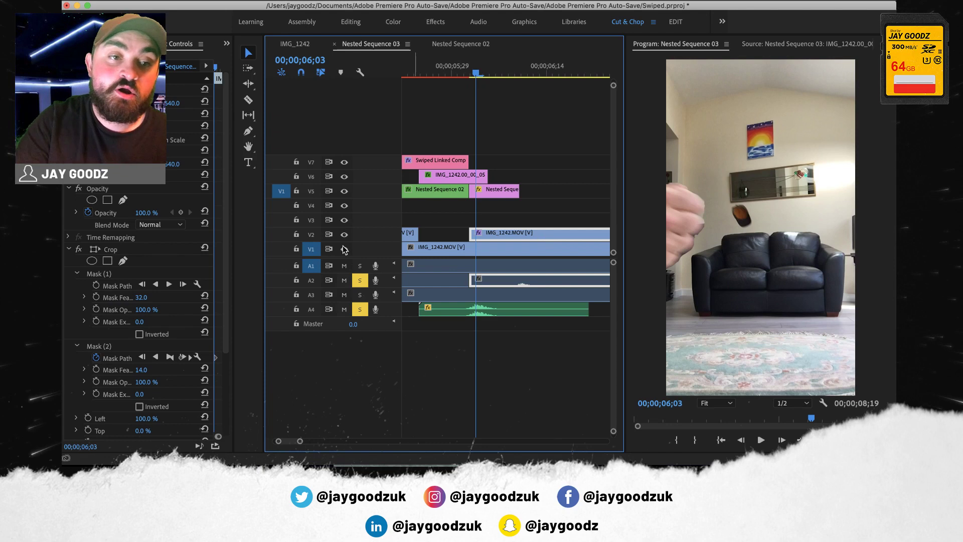
# Step: Examine the Crop masks on the selected V2 footage clip and the mirror at 00;00;06;19, and set the preview zoom to Fit
pyautogui.scroll(-4, 177, 260)
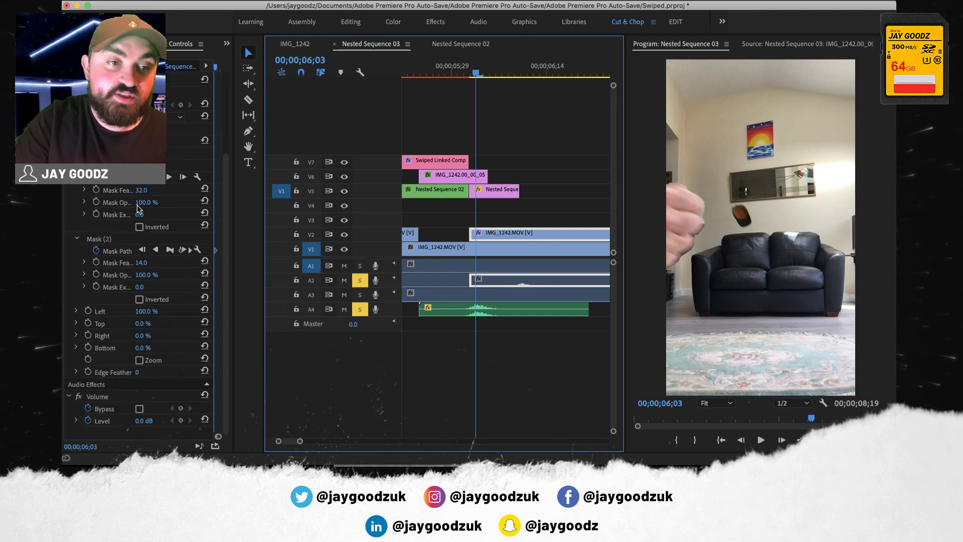
pyautogui.click(99, 166)
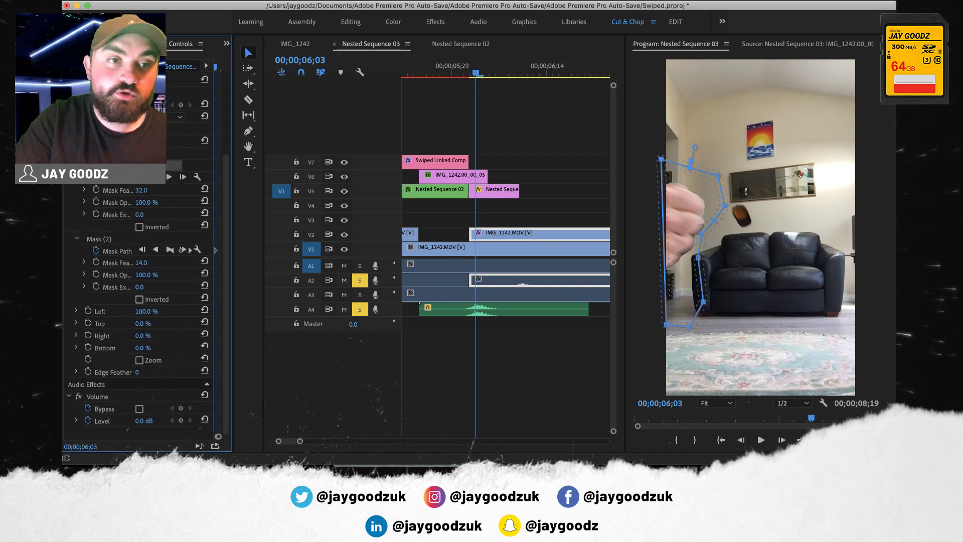
pyautogui.moveTo(481, 64); pyautogui.dragTo(548, 74)
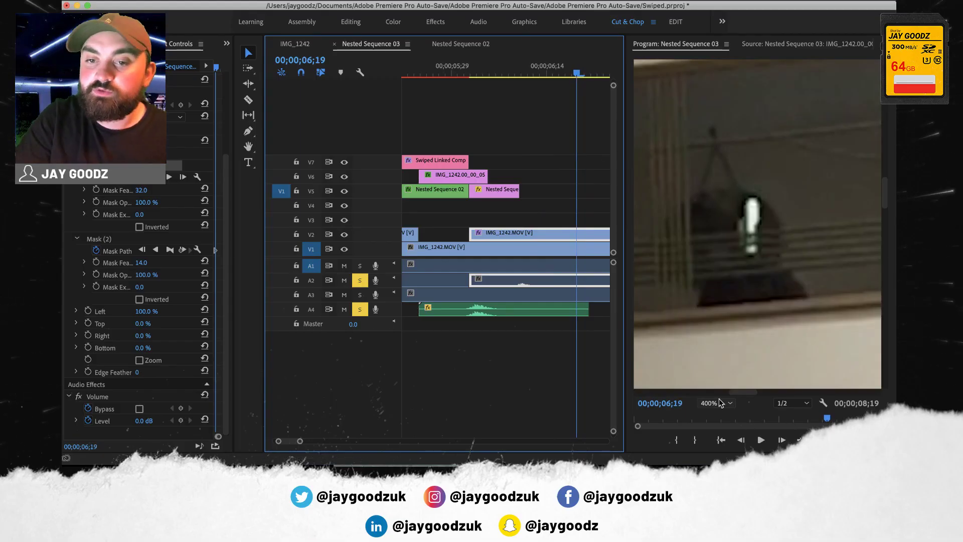
pyautogui.click(720, 403)
pyautogui.click(716, 286)
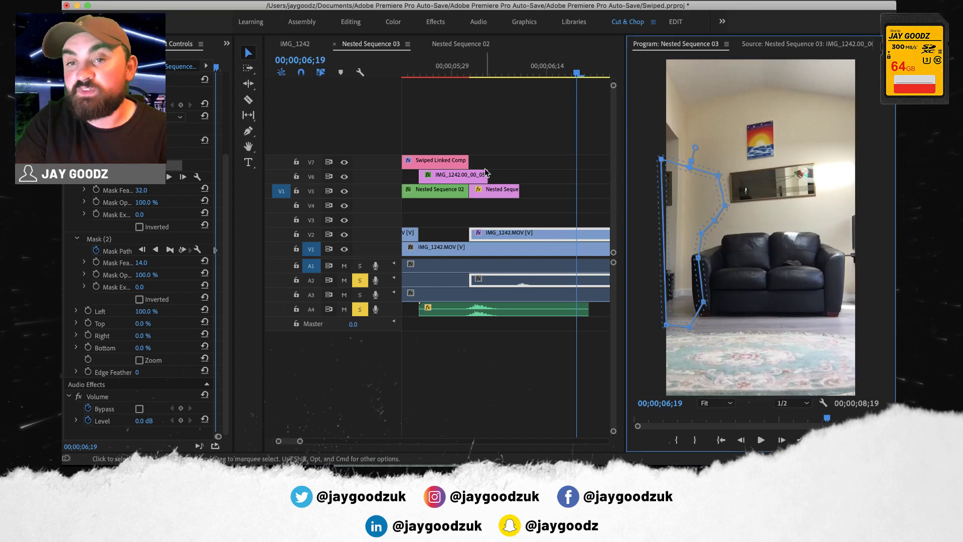
# Step: Examine the outlines of Mask (1) and Mask (2) in the Crop effect of the selected V2 footage clip
pyautogui.press('-')
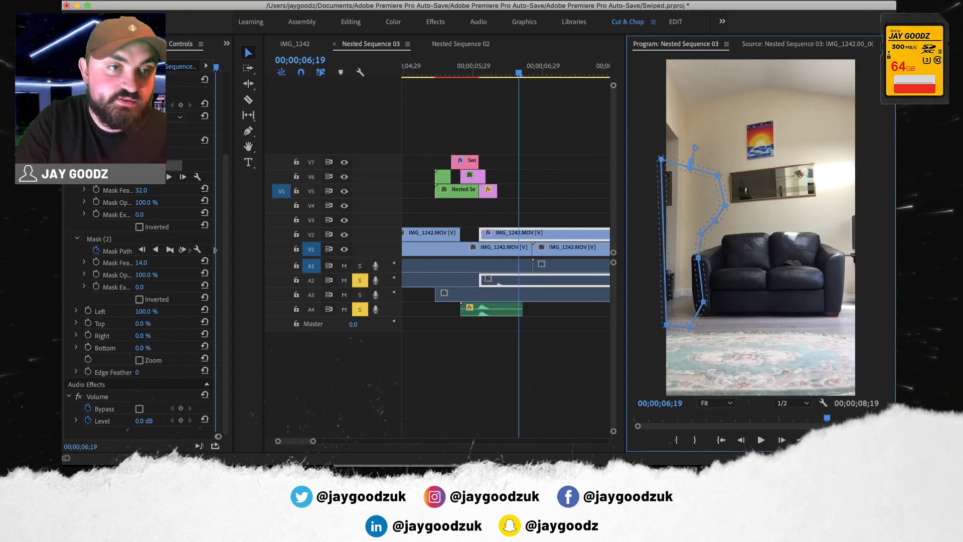
pyautogui.click(554, 191)
pyautogui.scroll(5, 169, 235)
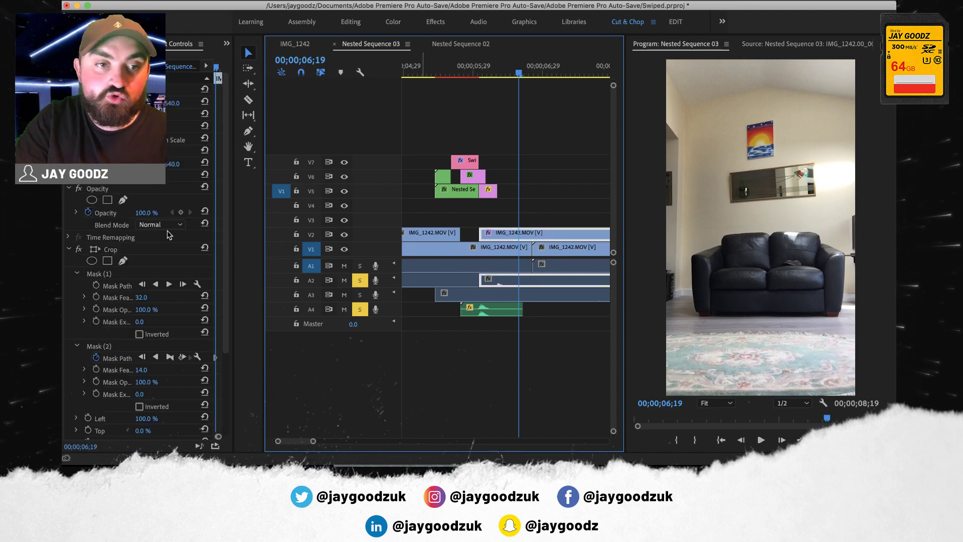
pyautogui.click(123, 251)
pyautogui.click(107, 274)
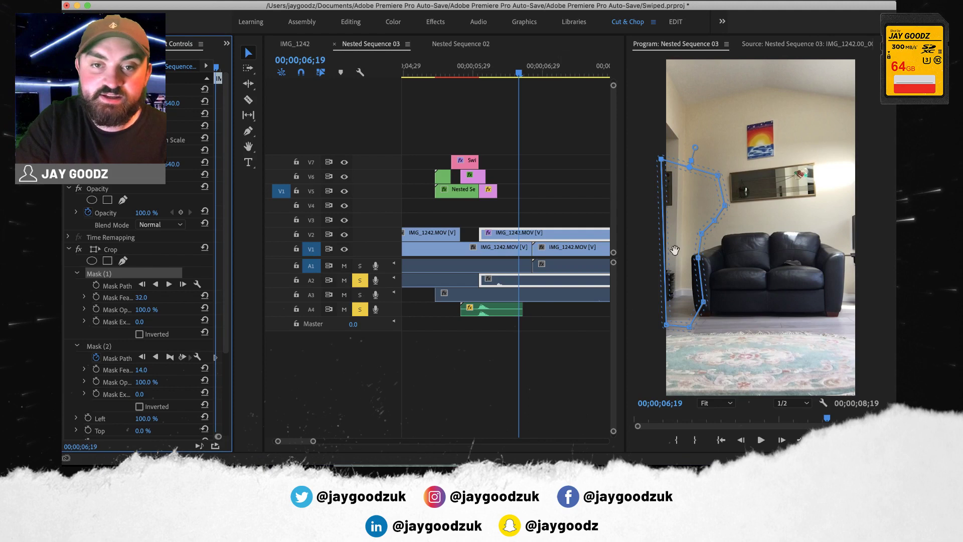
pyautogui.click(345, 237)
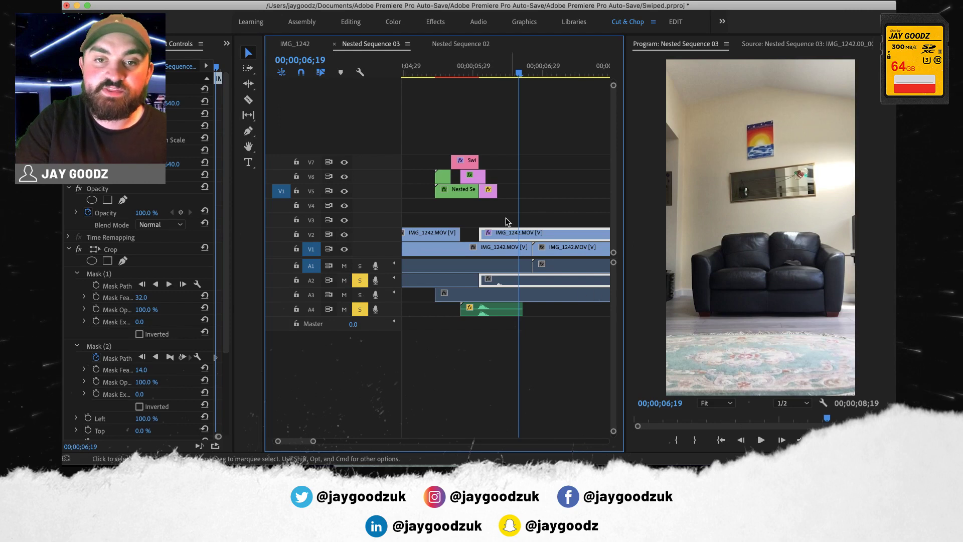
pyautogui.click(100, 346)
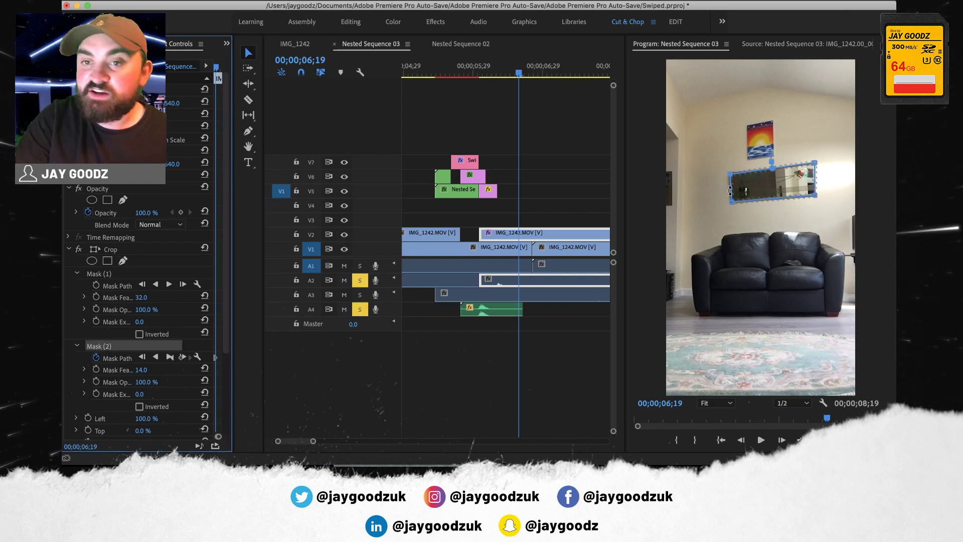
# Step: Review the whole sequence around the swipe, from the seated man at 00;00;04;10 to the empty sofa at 00;00;07;06
pyautogui.scroll(-5, 498, 231)
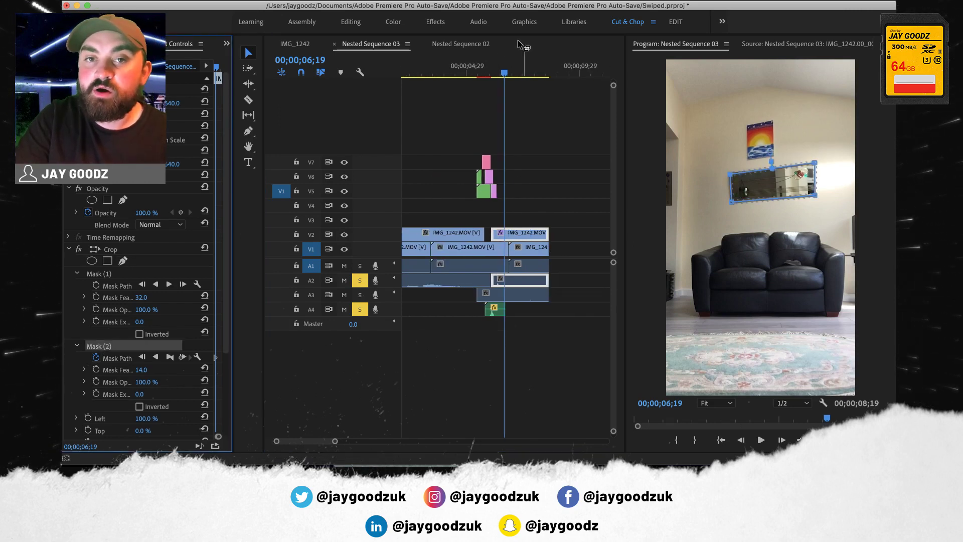
pyautogui.moveTo(502, 73); pyautogui.dragTo(481, 78)
pyautogui.press('space')
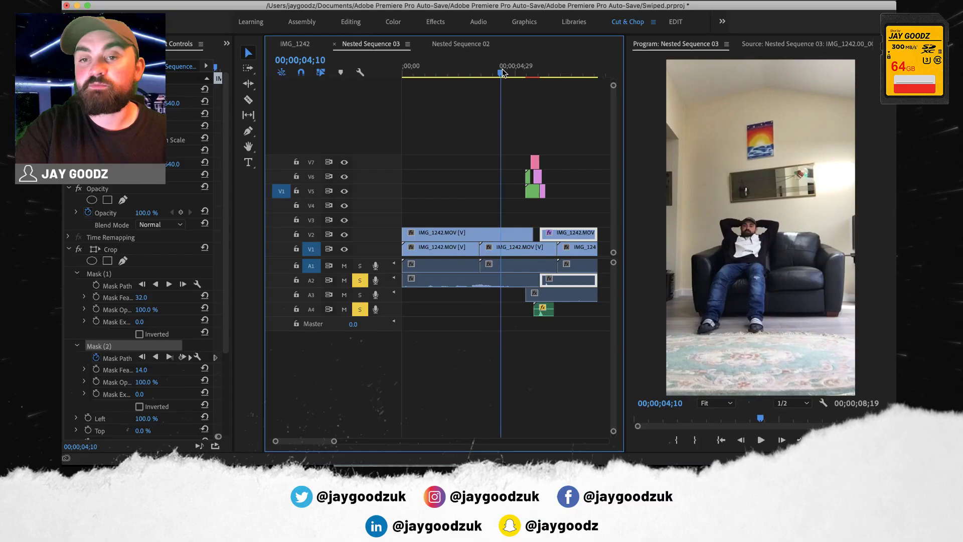
pyautogui.moveTo(511, 74); pyautogui.dragTo(565, 73)
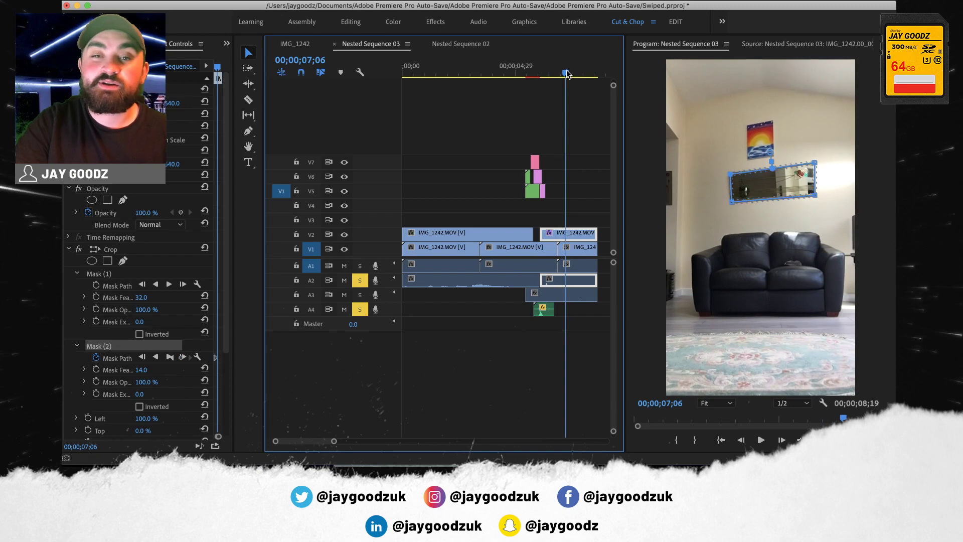